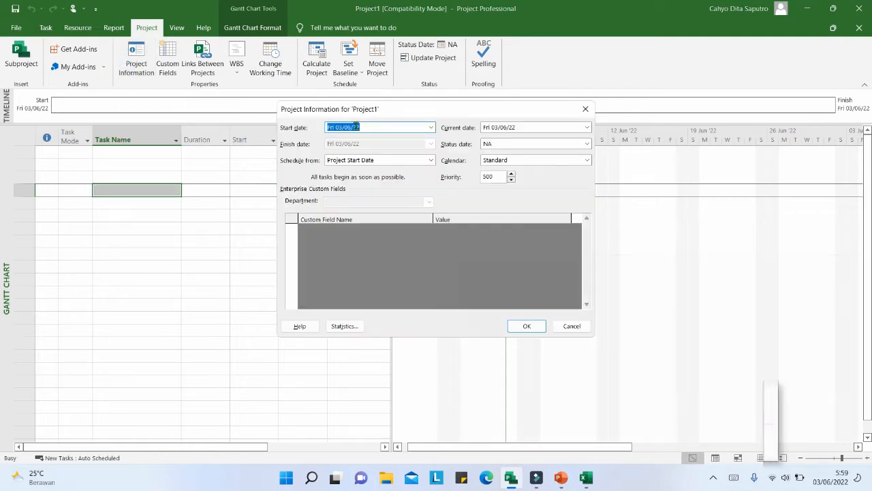
Step: Set the project start date to Mon 06/06/2022 and keep the Standard calendar in the project information
click(431, 128)
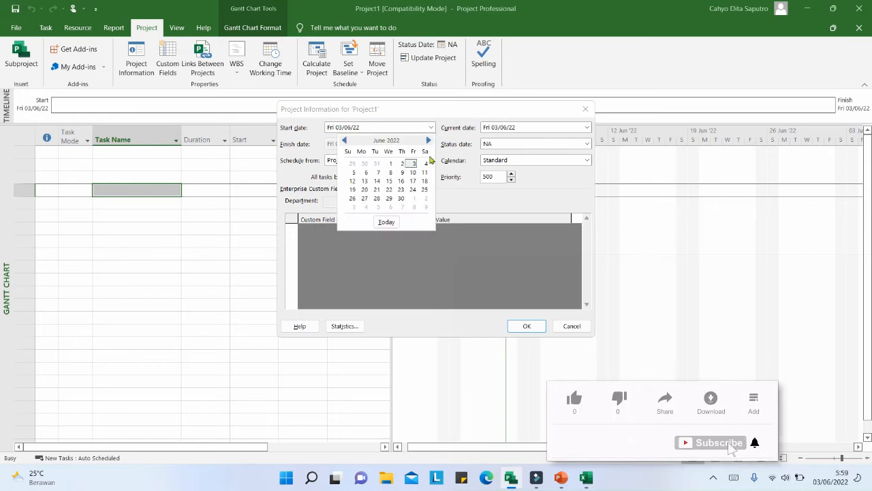
click(365, 173)
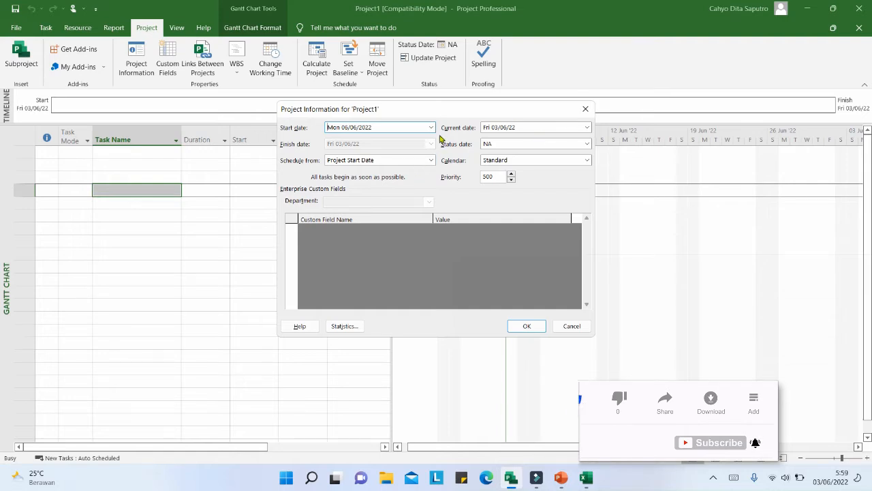
click(542, 163)
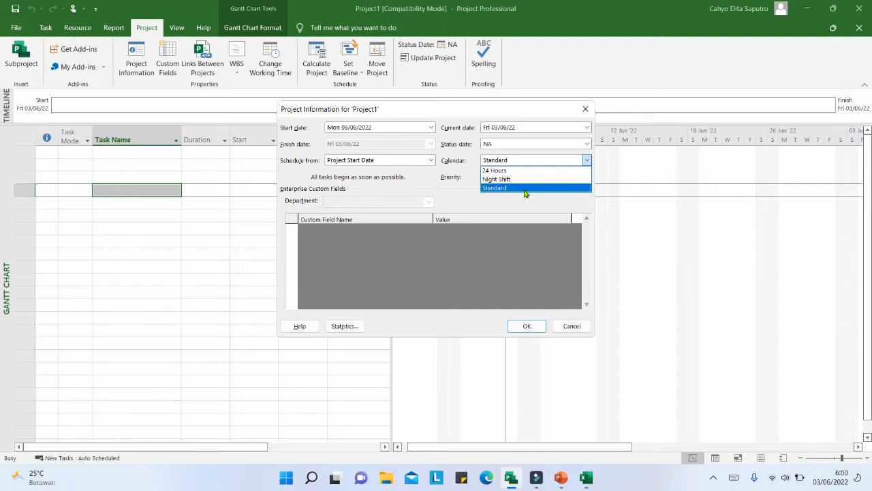
click(525, 188)
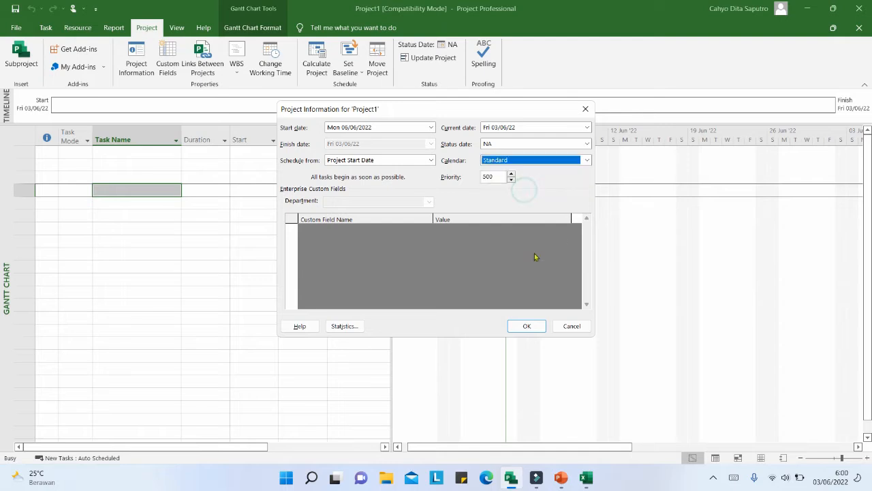
click(528, 326)
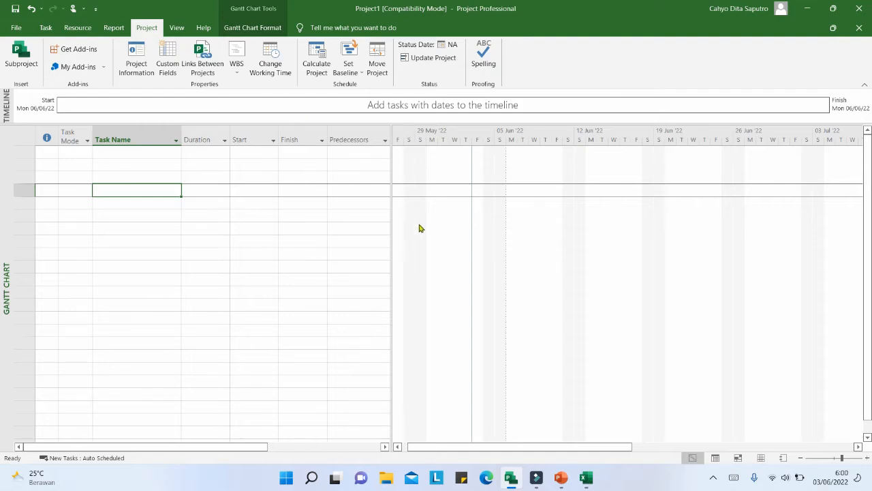
Step: Examine the exceptions and work weeks of the Standard project calendar in the working time settings
click(270, 65)
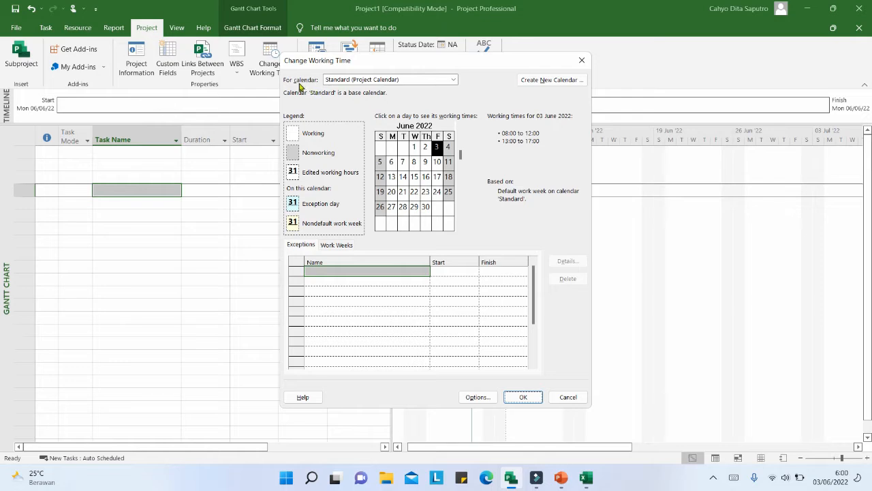
click(425, 80)
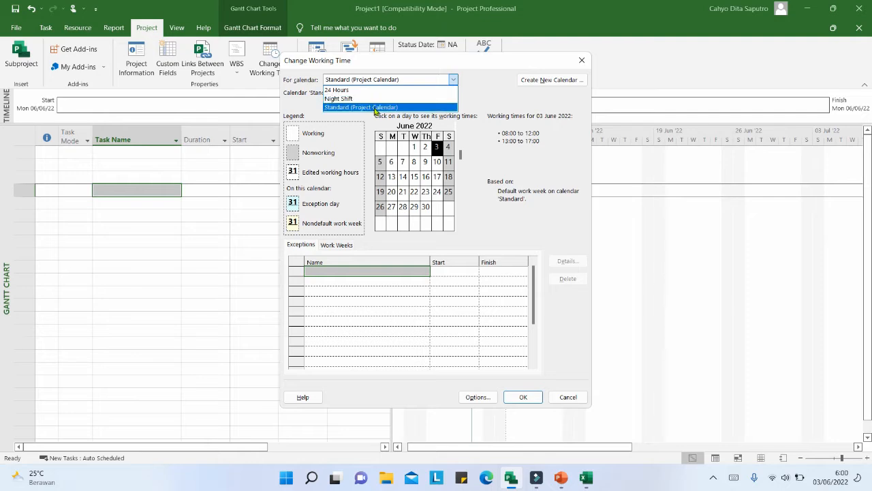
click(476, 106)
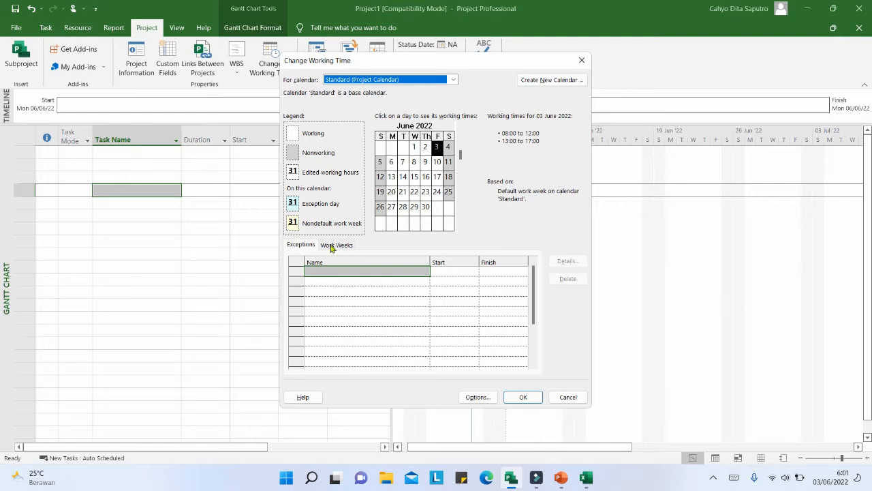
click(297, 244)
click(341, 246)
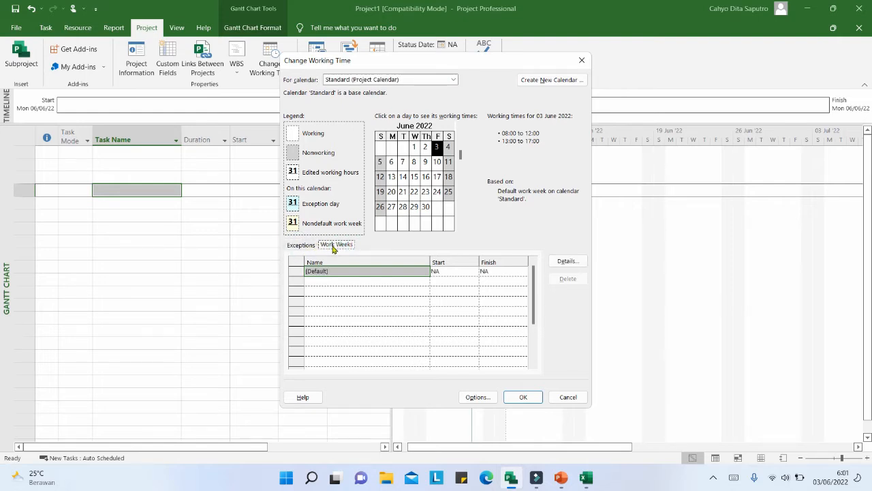
click(311, 246)
click(336, 247)
click(307, 247)
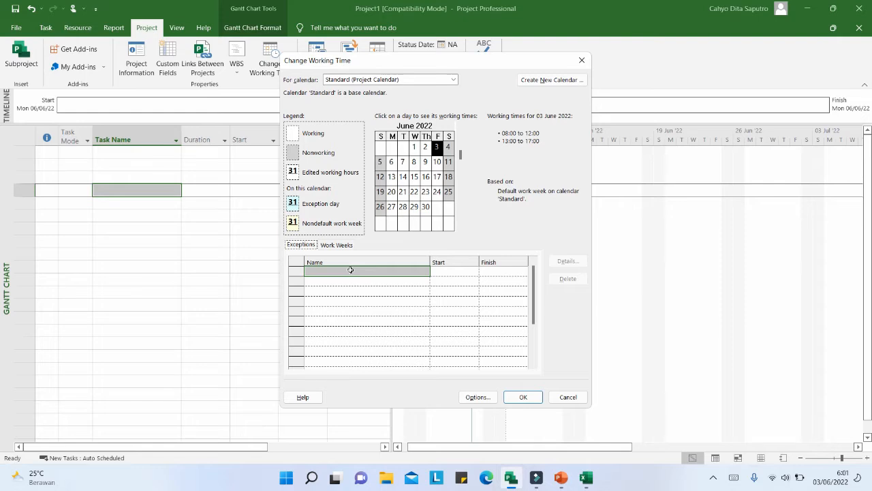
click(339, 247)
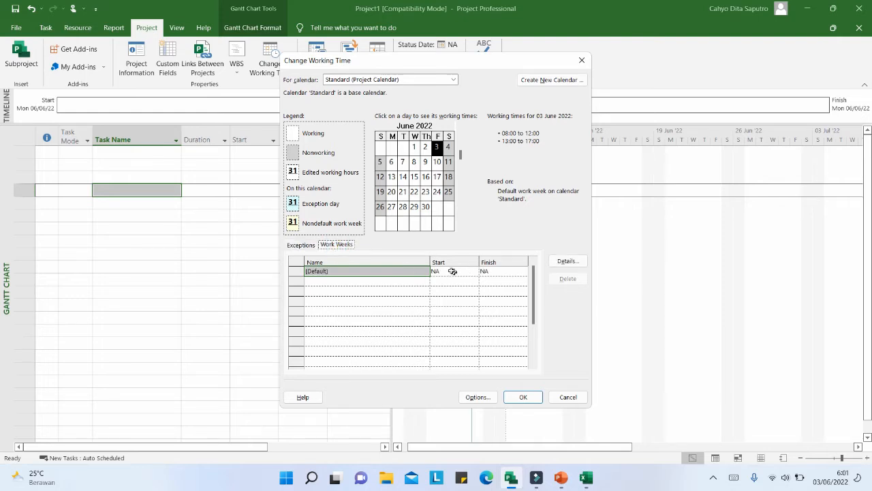
click(345, 245)
Step: Open the project's scheduling options from the working time settings and set the week to start on Monday
click(477, 398)
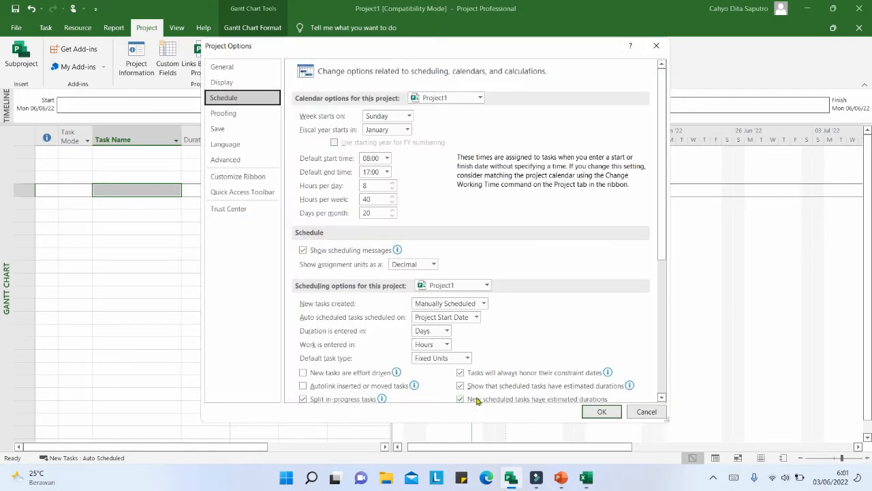
click(223, 101)
click(407, 118)
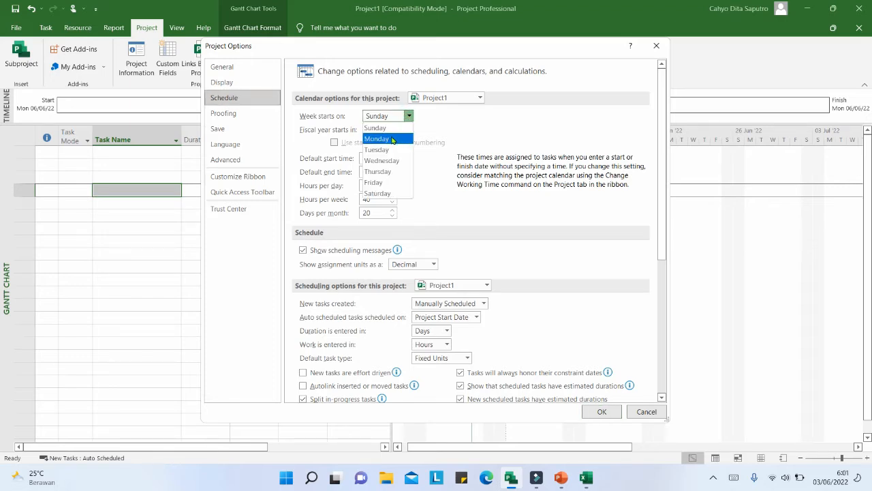
click(391, 140)
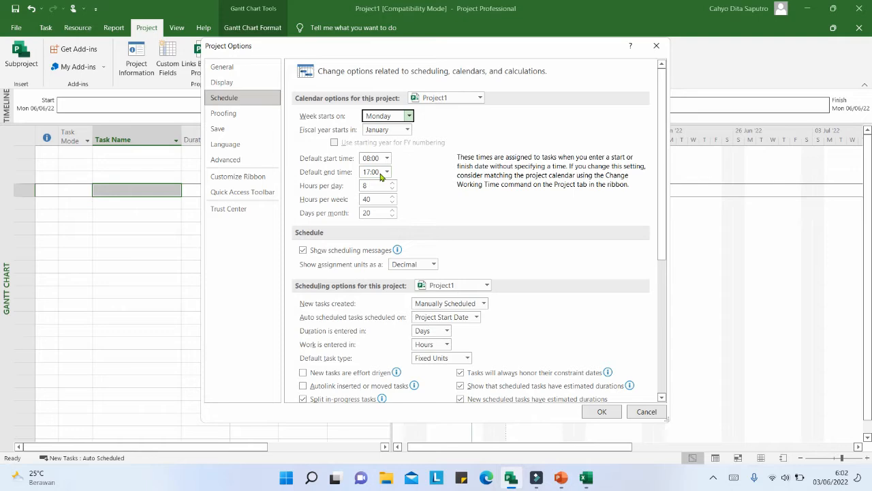
Step: Try a default end time of 16:00 and return it to 17:00
click(386, 172)
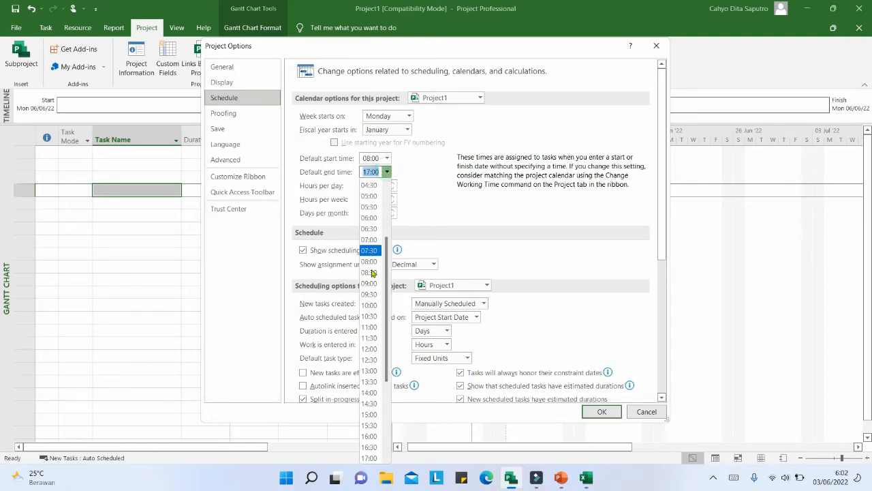
click(369, 436)
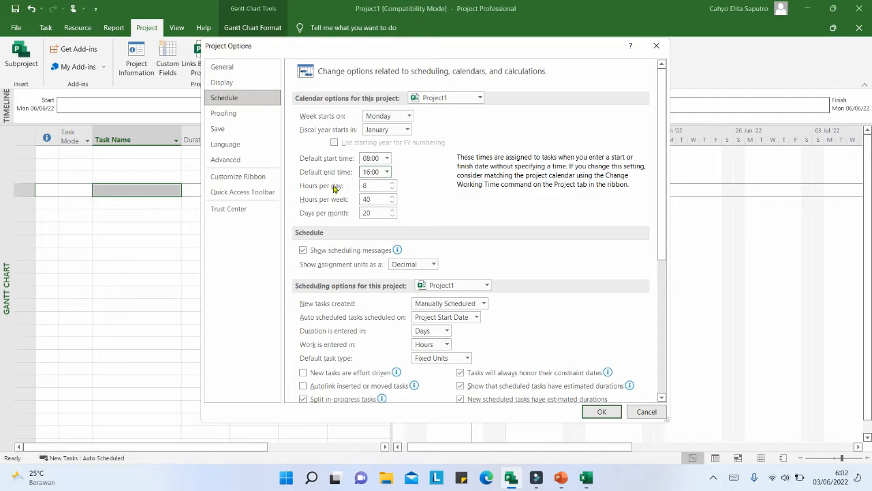
click(387, 173)
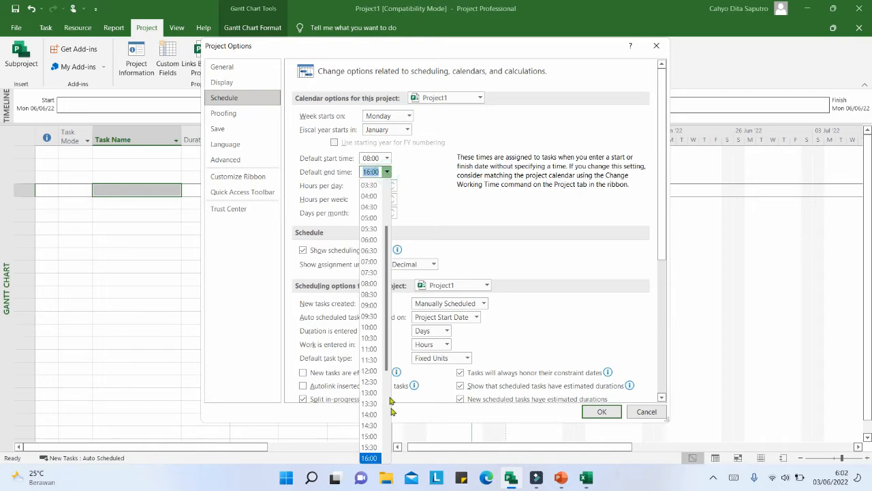
click(369, 448)
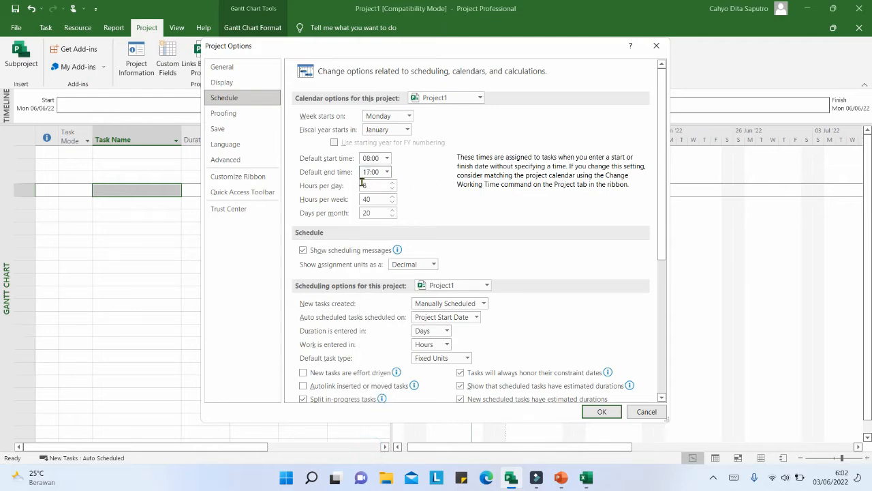
Step: Set the calendar options to 8 hours per day, 48 hours per week and 26 days per month, with assignment units shown as Decimal
click(369, 184)
click(372, 199)
drag(376, 212, 362, 213)
text(26)
click(433, 264)
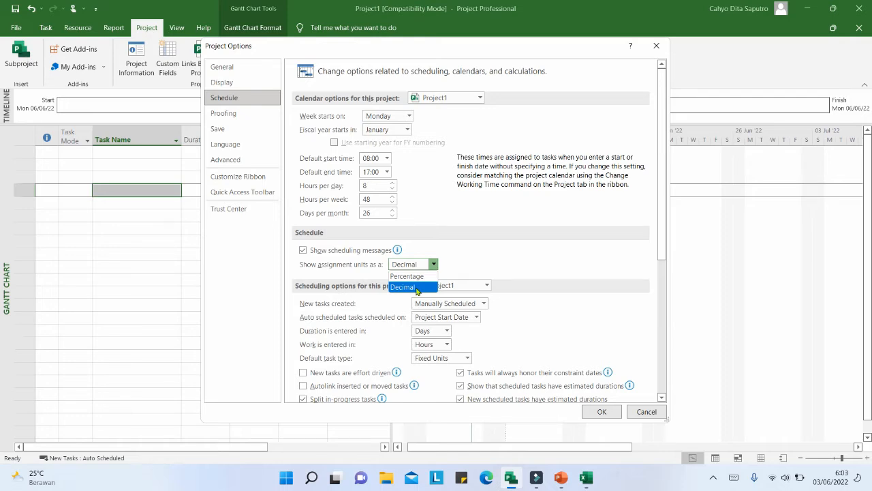
click(416, 287)
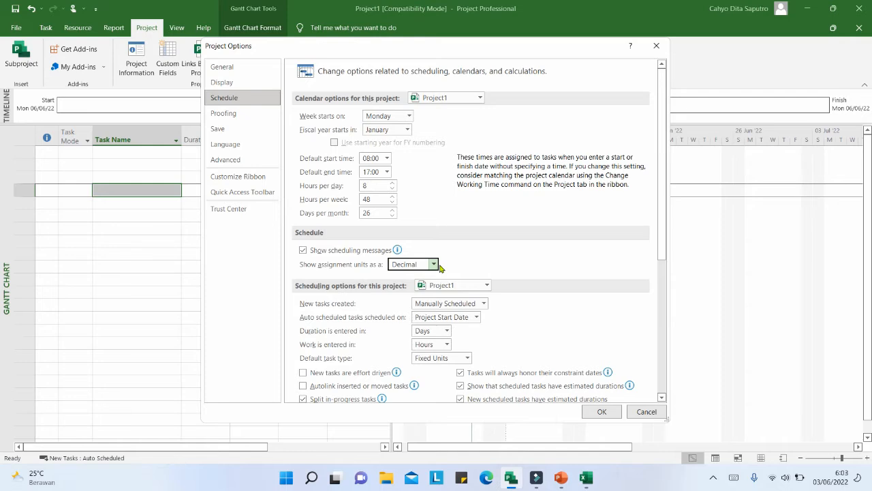
Step: Set new tasks in this project to be created as Auto Scheduled
scroll(449, 265, down, 2)
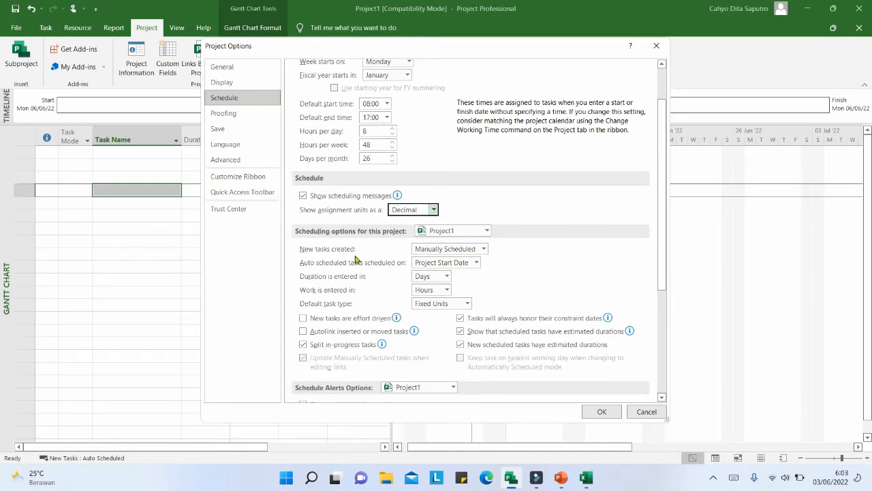
click(483, 251)
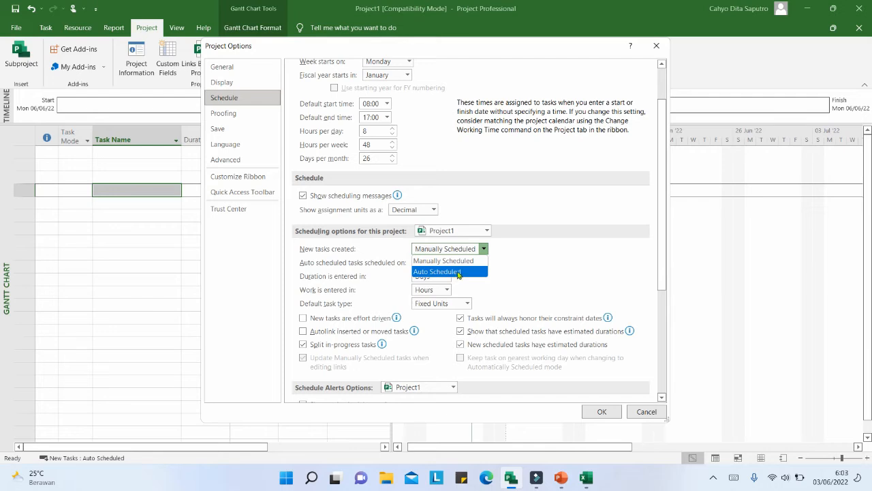
click(454, 273)
click(494, 276)
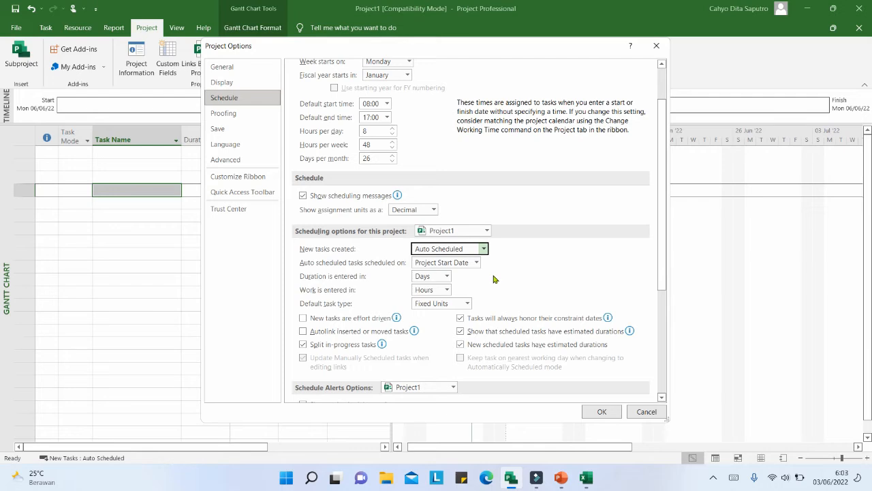
click(483, 249)
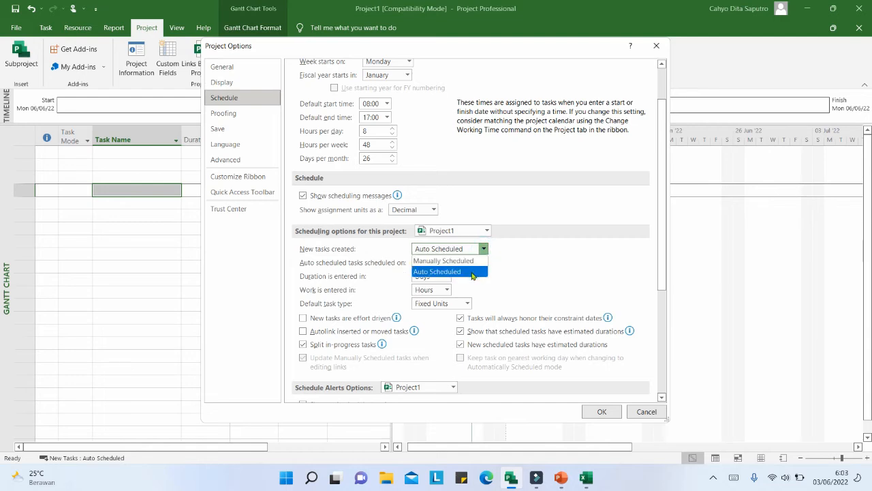
click(471, 273)
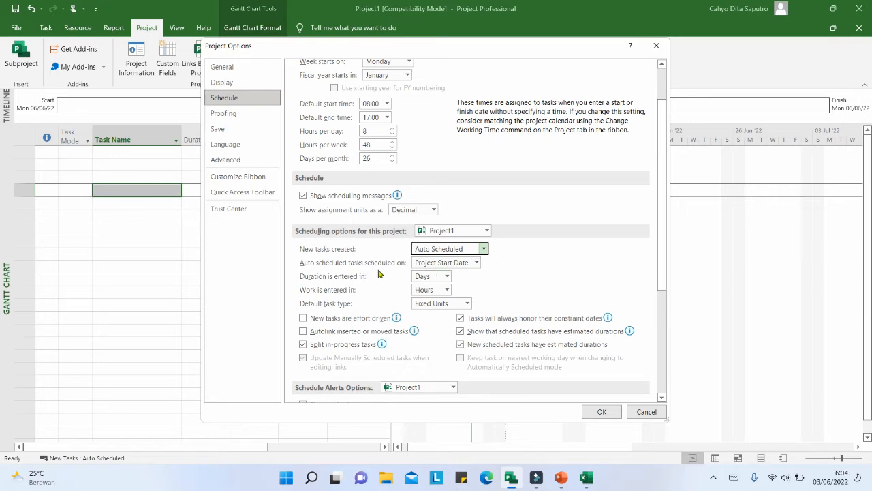
Step: Keep auto scheduled tasks on the Project Start Date and work entered in Hours
click(477, 263)
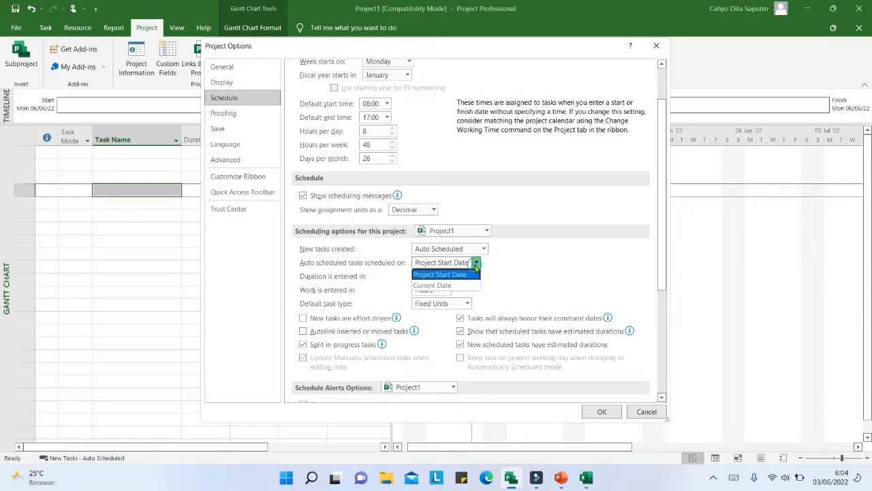
click(463, 275)
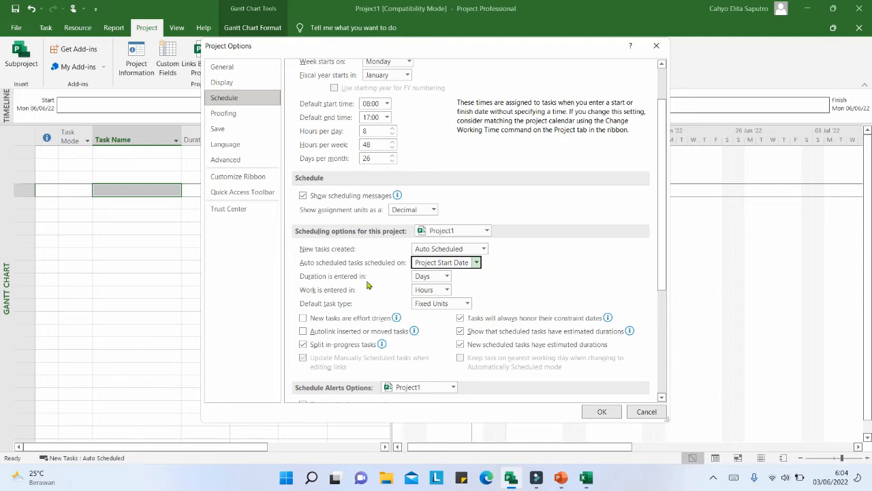
click(445, 290)
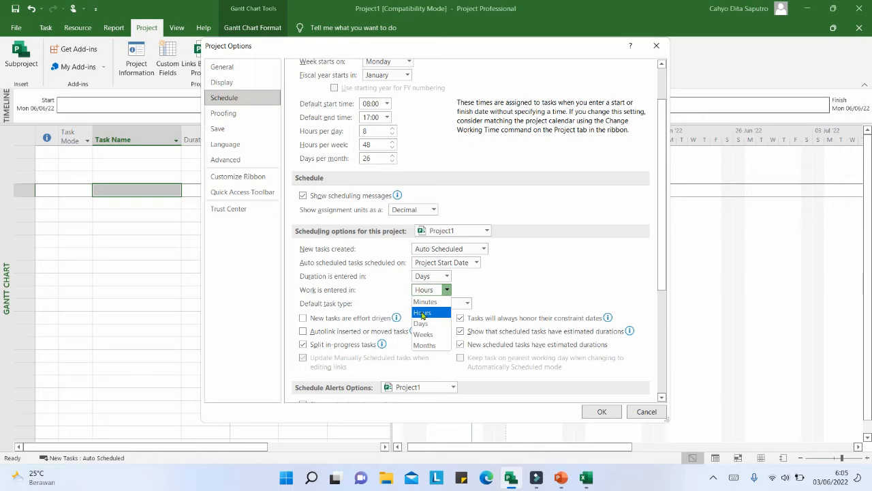
click(421, 313)
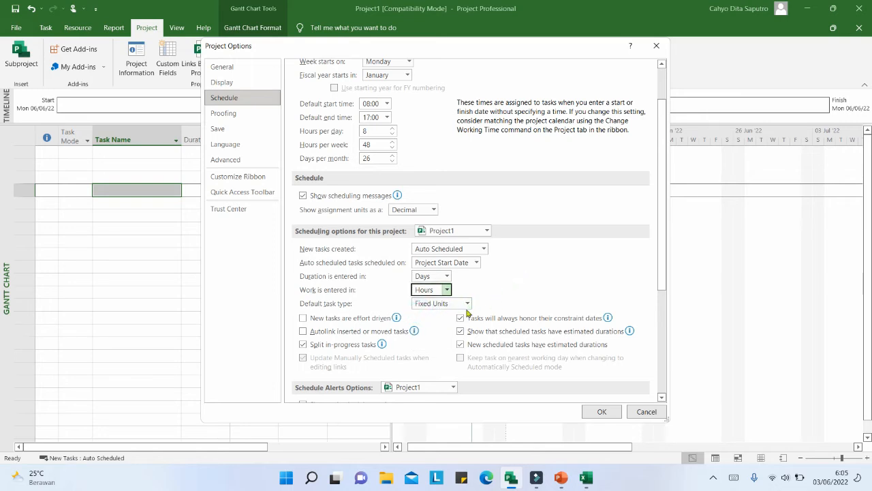
Step: Keep the default fixed cost accrual as Prorated and apply the project options
scroll(515, 276, down, 5)
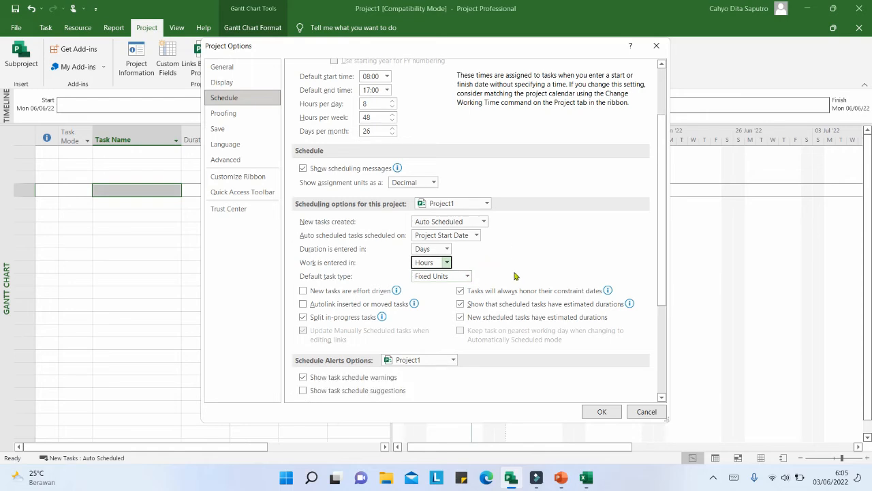
scroll(516, 275, down, 2)
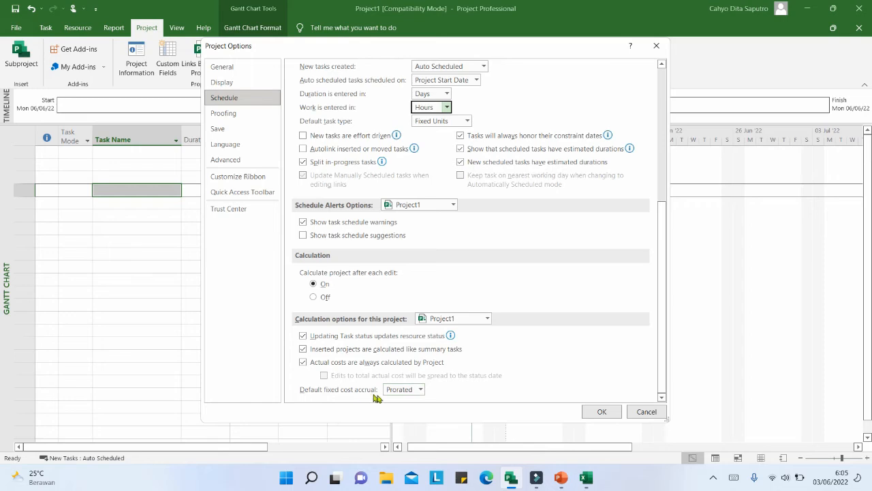
click(421, 390)
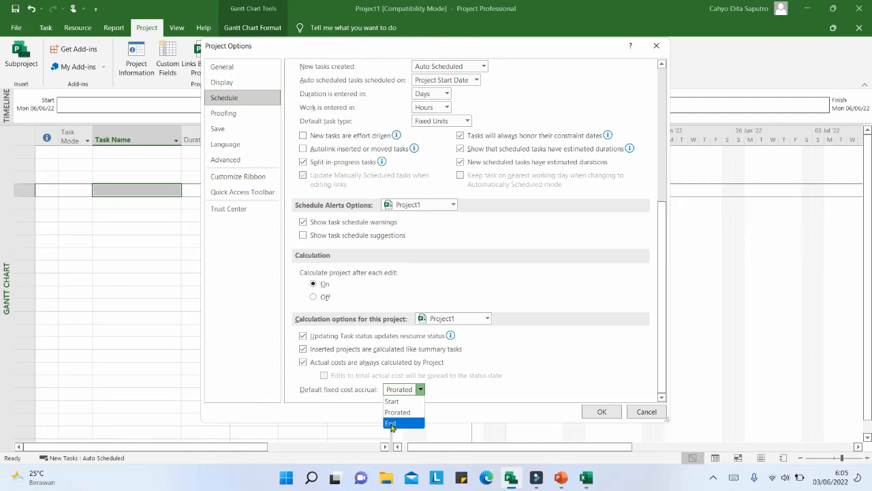
click(398, 412)
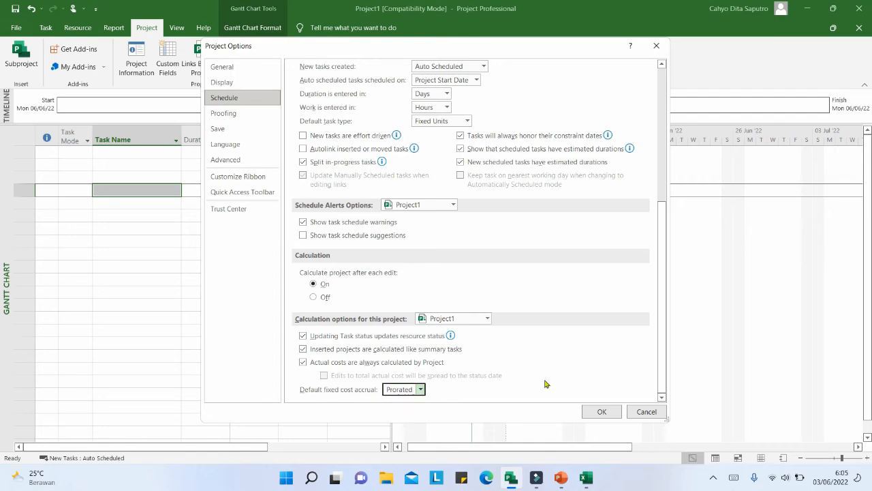
click(602, 413)
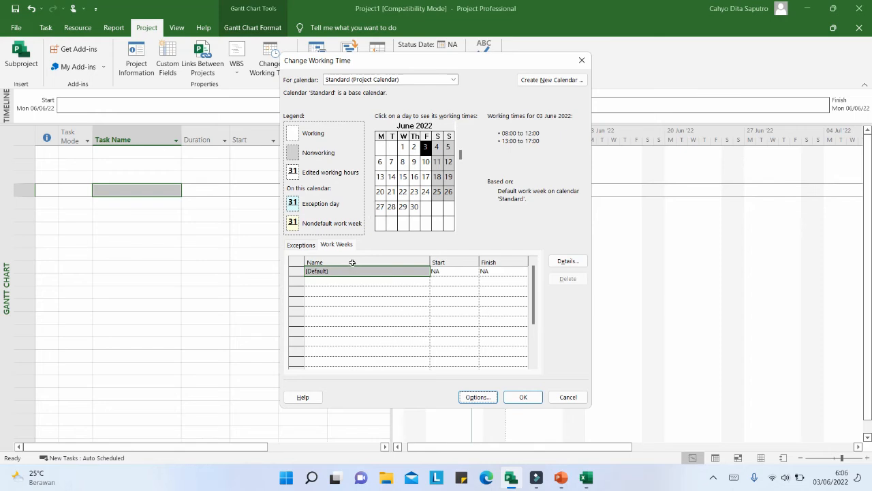
Step: Set Monday through Saturday in the default work week to the specific working times 08:00 to 12:00 and 13:00 to 17:00
click(337, 244)
click(559, 263)
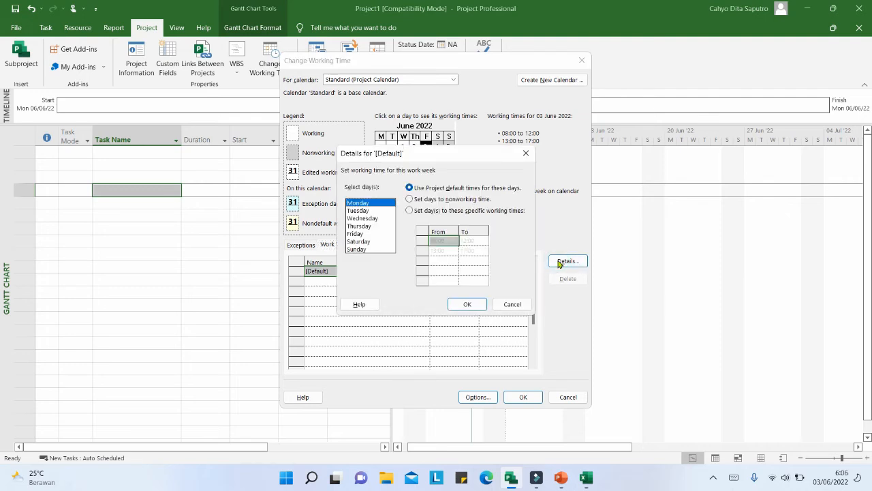
drag(446, 183, 388, 251)
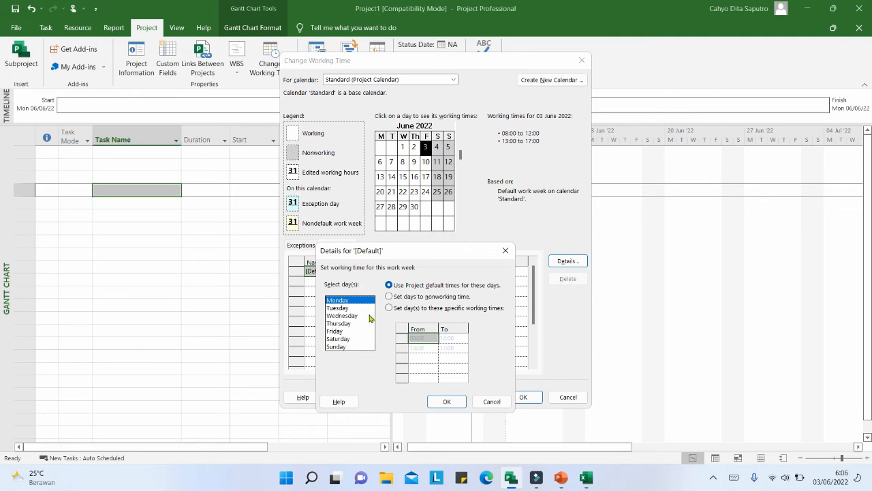
click(331, 300)
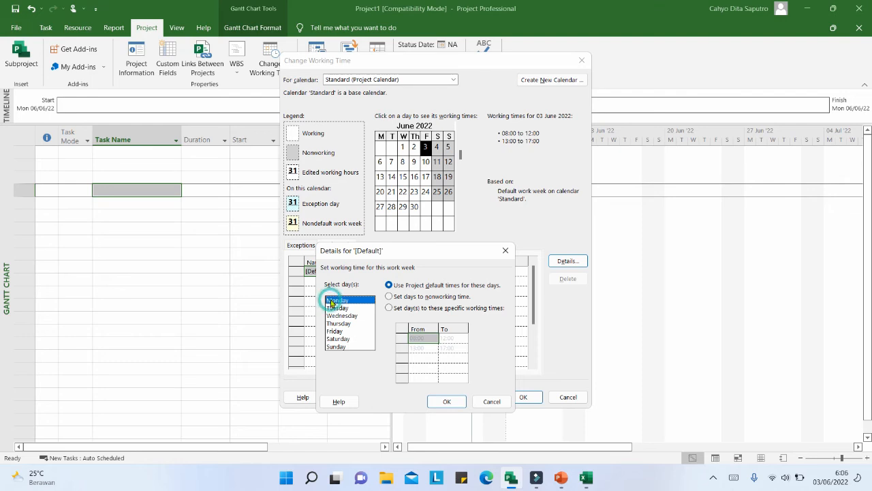
shift+click(344, 340)
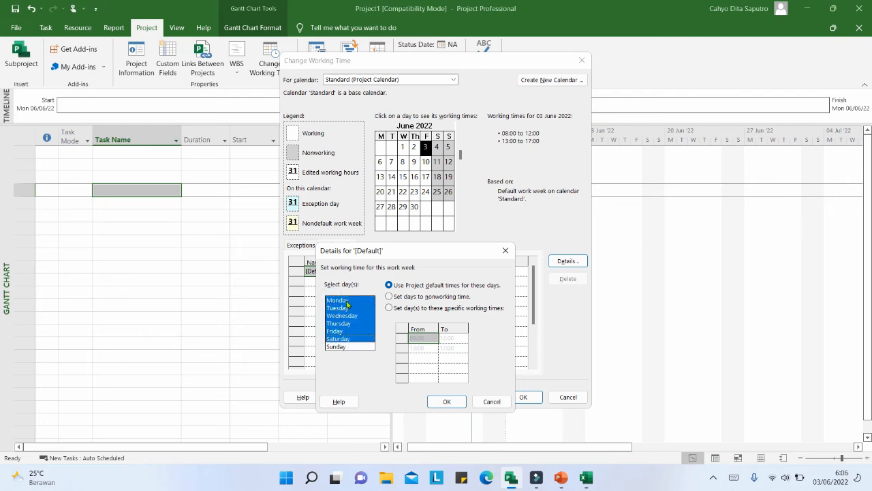
click(406, 308)
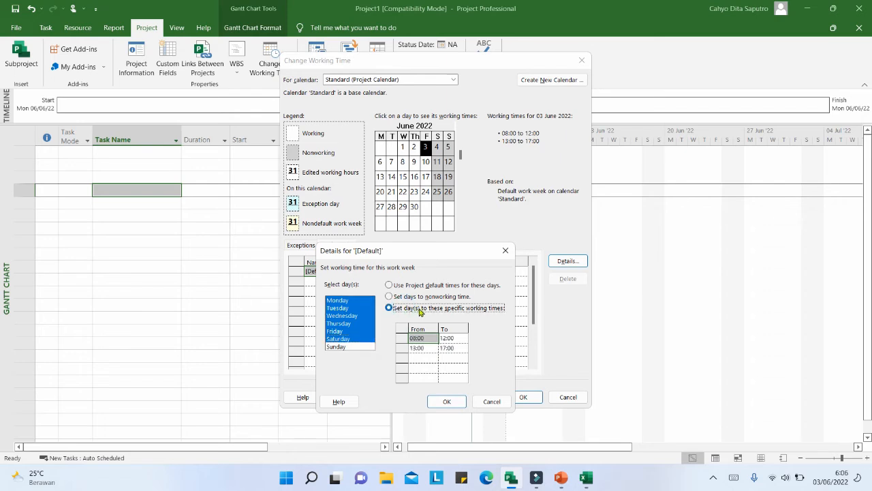
click(418, 338)
click(447, 337)
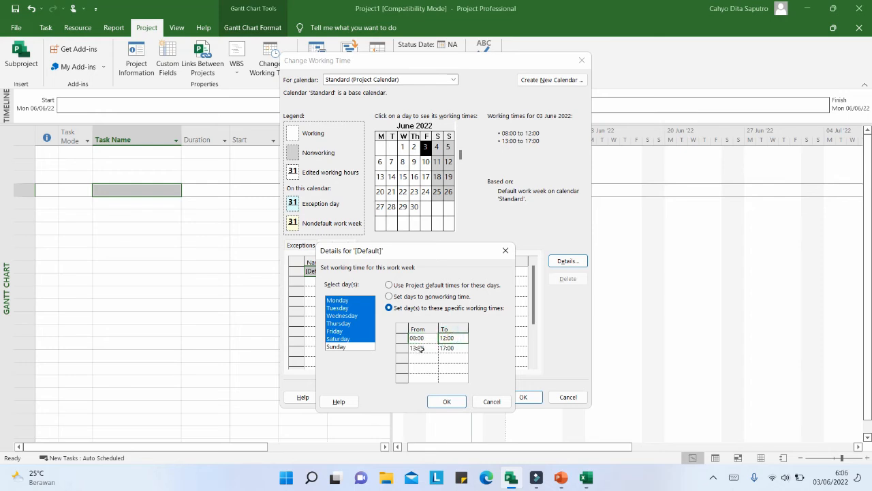
click(422, 348)
click(444, 348)
click(447, 402)
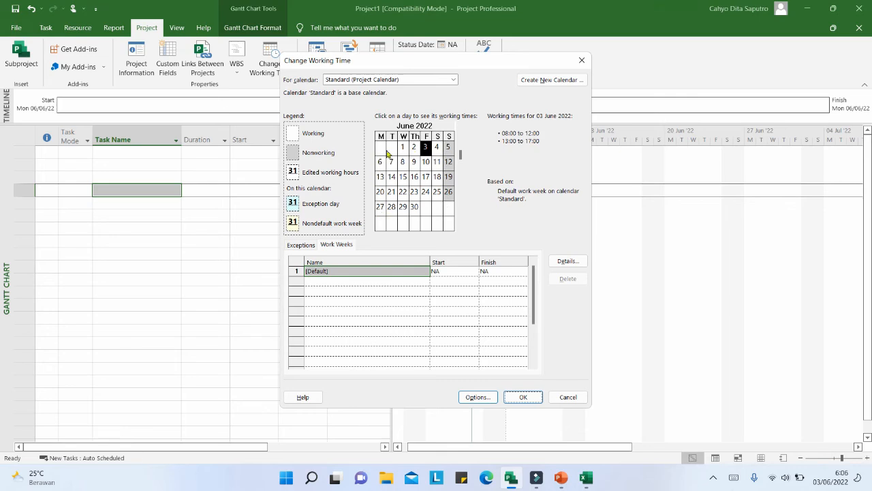
Step: Select the first blank calendar exception and switch to the PowerPoint presentation to check the project's holiday dates
click(310, 247)
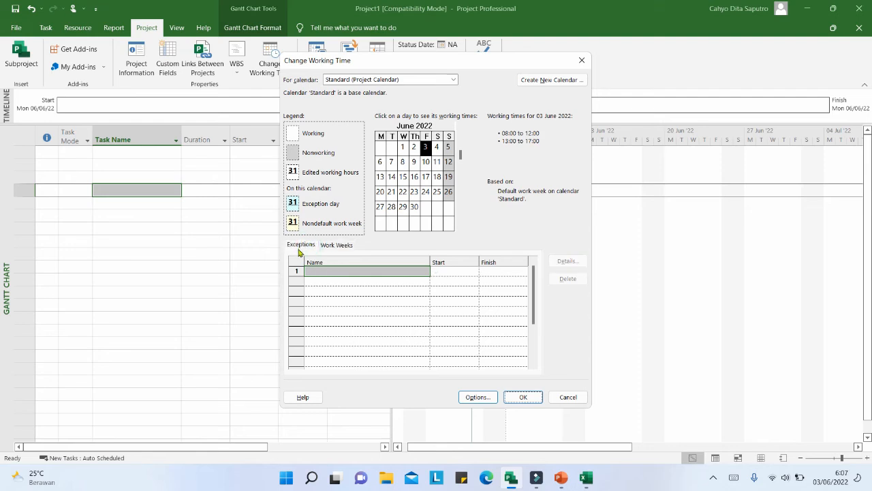
click(328, 270)
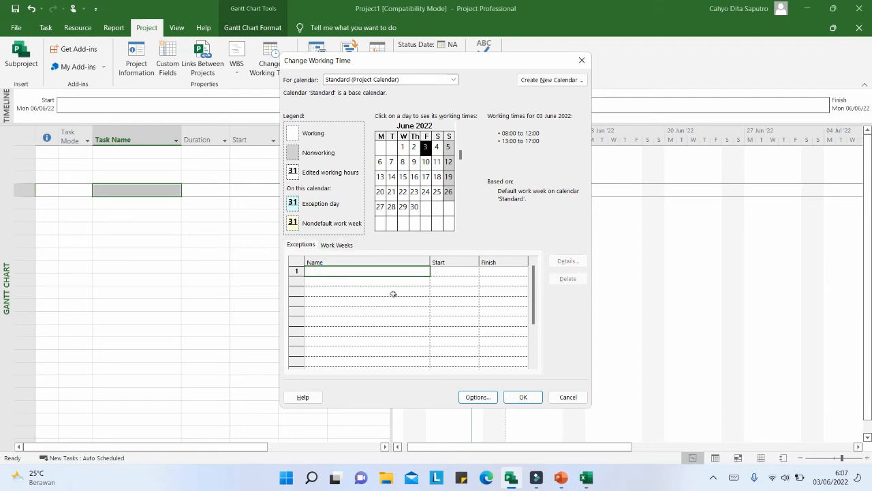
click(561, 478)
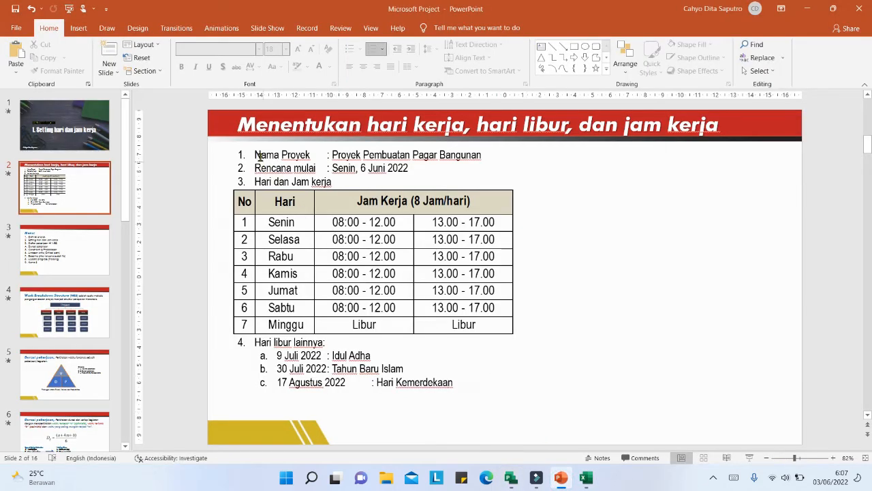